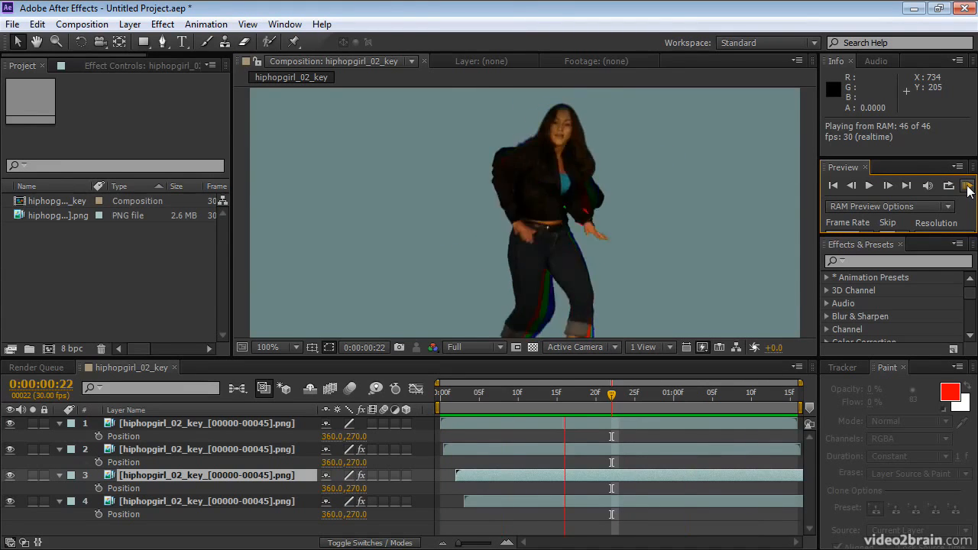
- Stop the RAM preview and create a new composition from the hiphopgirl_02_key PNG sequence
{"action": "left_click", "coordinate": [968, 188]}
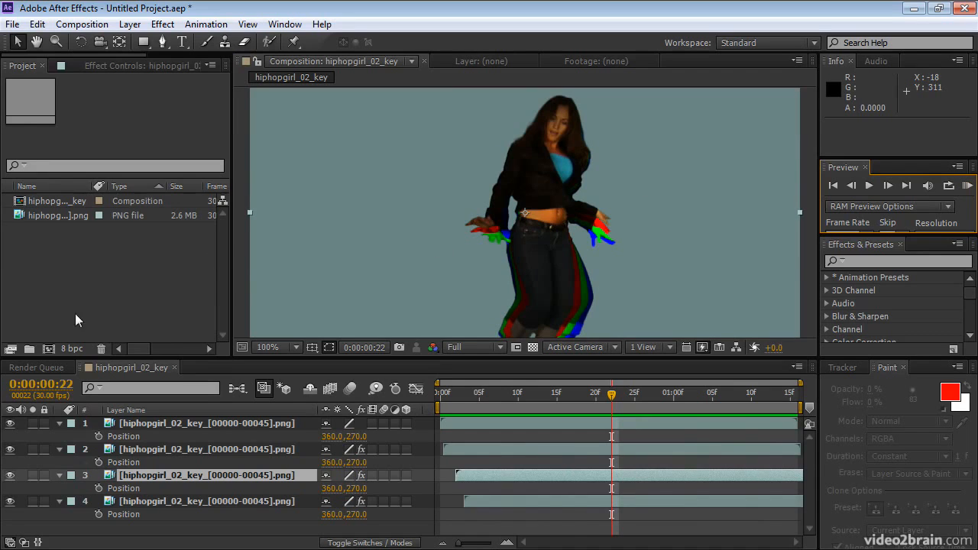
{"action": "left_click", "coordinate": [21, 217]}
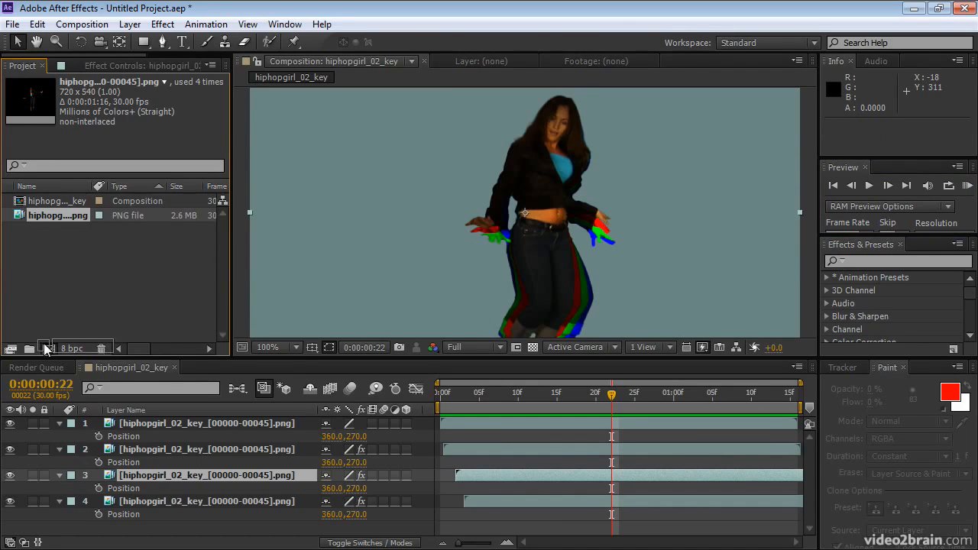
{"action": "left_click", "coordinate": [47, 347]}
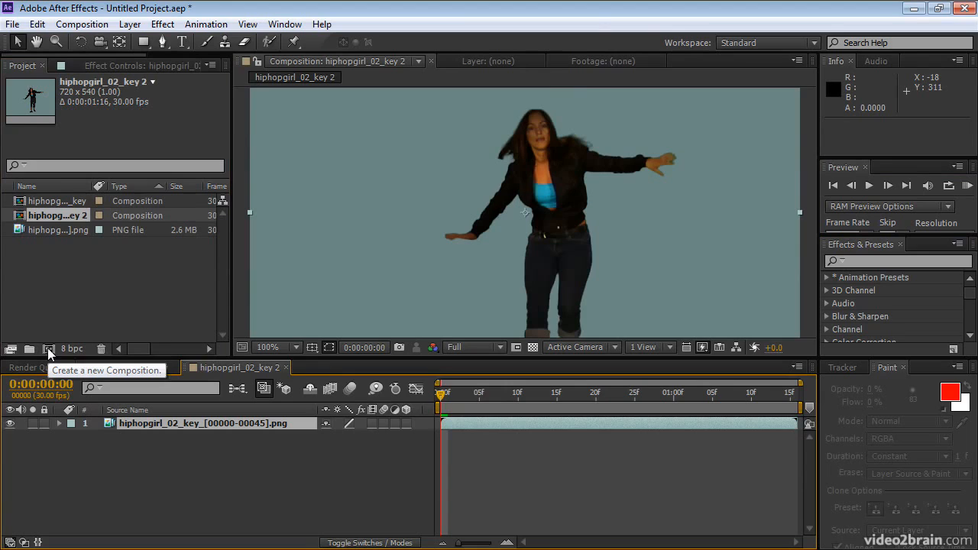
- Duplicate the hiphopgirl_02_key layer three times in the new composition
{"action": "left_click", "coordinate": [111, 423]}
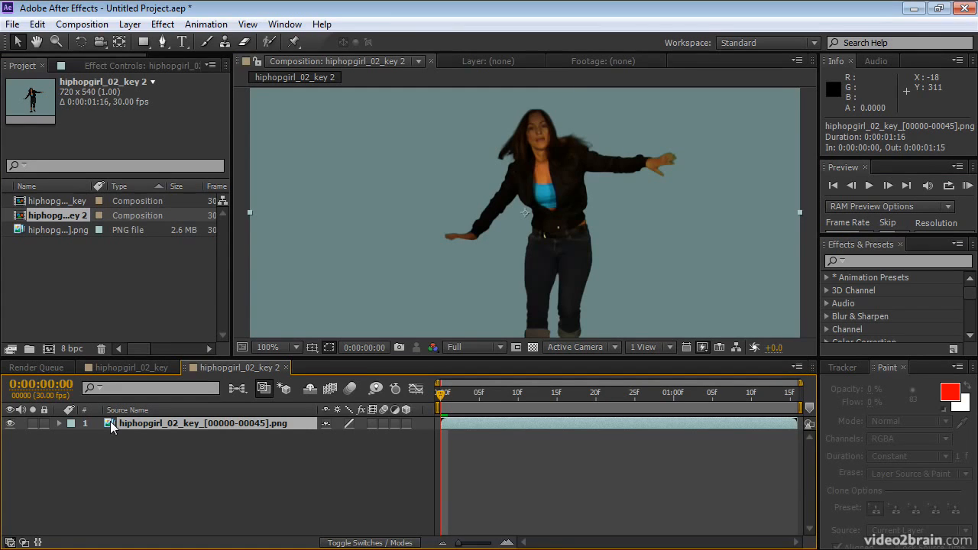
{"action": "key", "text": "ctrl+d"}
{"action": "key", "text": "ctrl+d"}
{"action": "key", "text": "ctrl+d"}
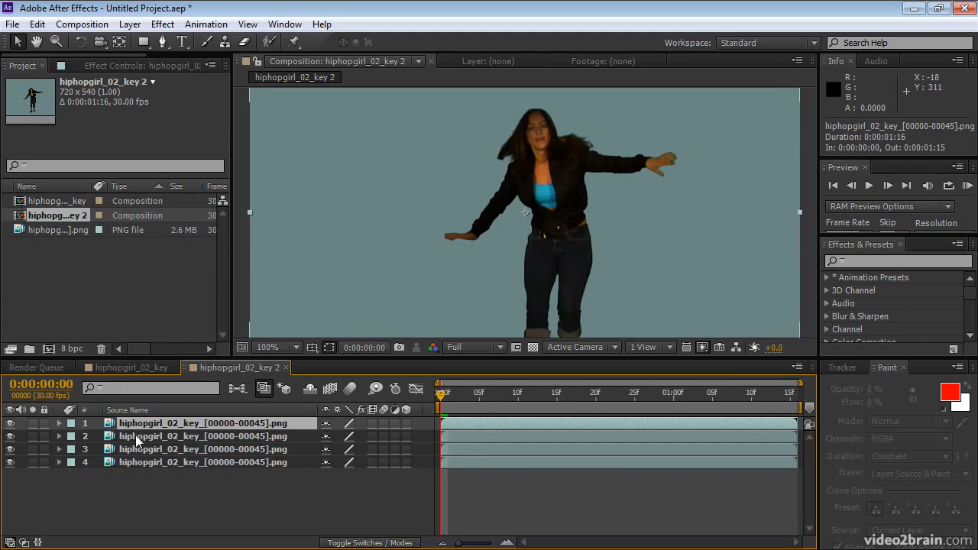
- Apply the Channel Mixer effect to layers 2, 3 and 4 together
{"action": "left_click", "coordinate": [134, 436]}
{"action": "left_click", "coordinate": [136, 426]}
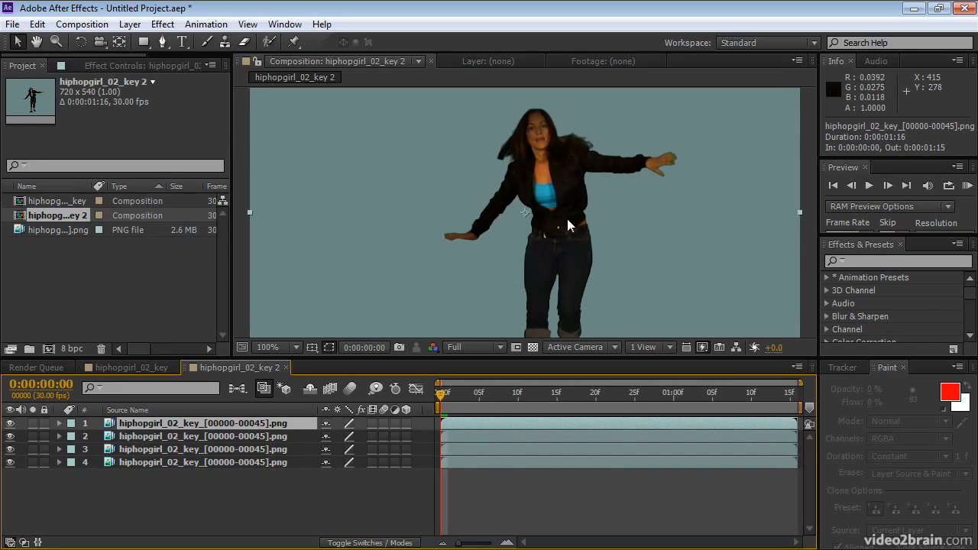
{"action": "left_click", "coordinate": [226, 437]}
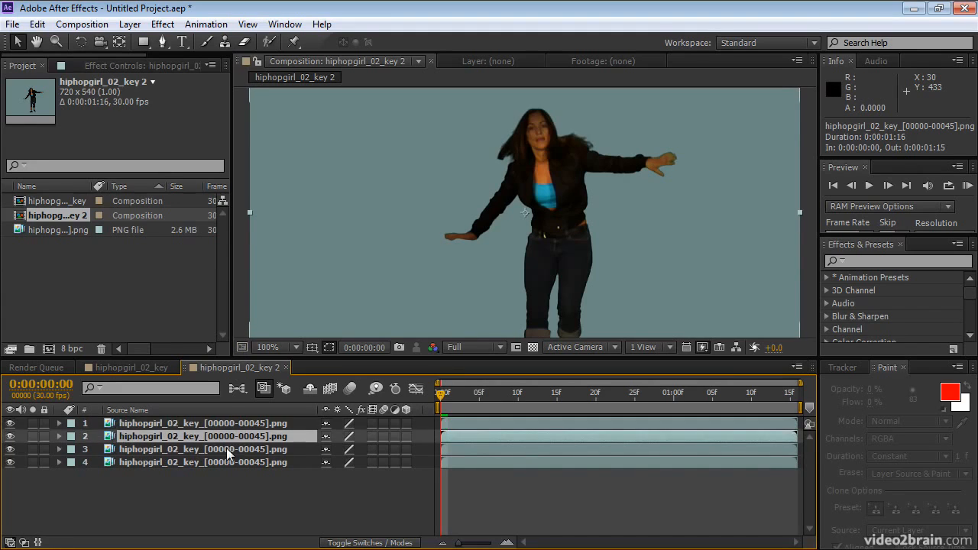
{"action": "left_click", "coordinate": [228, 450]}
{"action": "left_click", "coordinate": [230, 463]}
{"action": "left_click", "coordinate": [232, 436]}
{"action": "left_click", "coordinate": [235, 459], "text": "shift"}
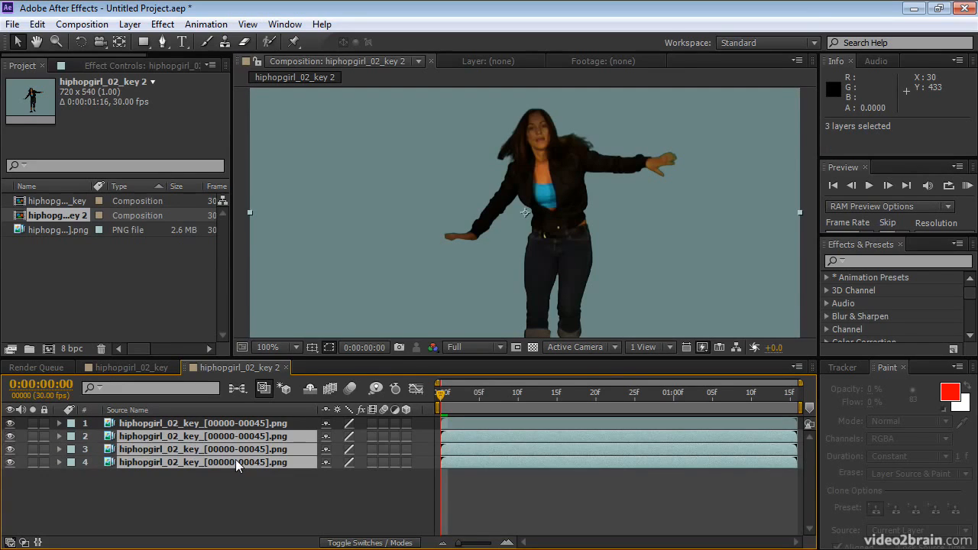
{"action": "left_click", "coordinate": [864, 264]}
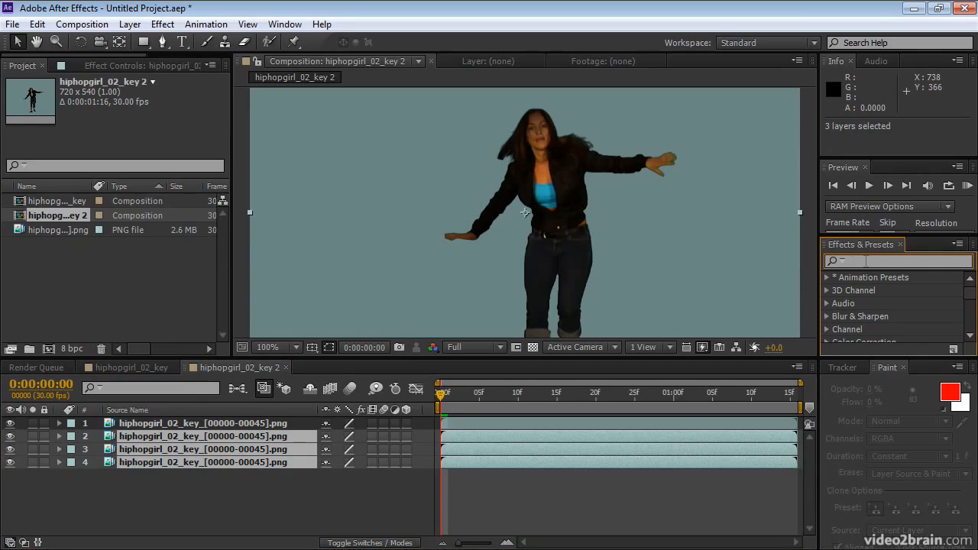
{"action": "type", "text": "ch"}
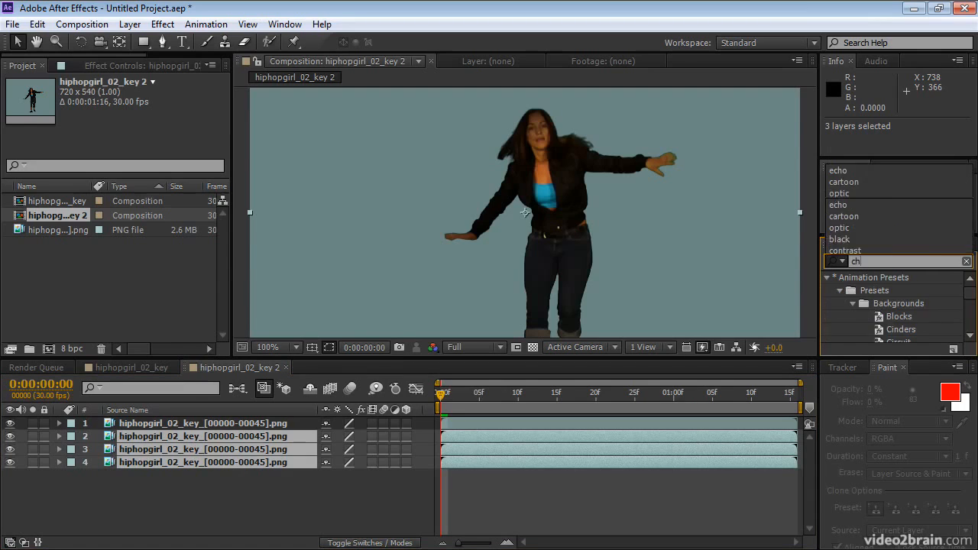
{"action": "type", "text": "annel mixer"}
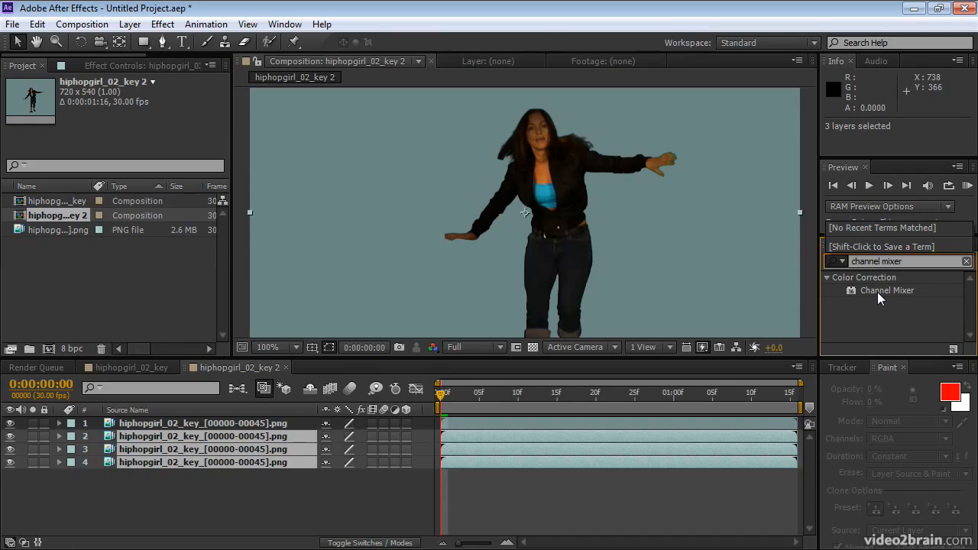
{"action": "mouse_move", "coordinate": [877, 292]}
{"action": "left_mouse_down"}
{"action": "mouse_move", "coordinate": [814, 306]}
{"action": "mouse_move", "coordinate": [863, 288]}
{"action": "left_mouse_up"}
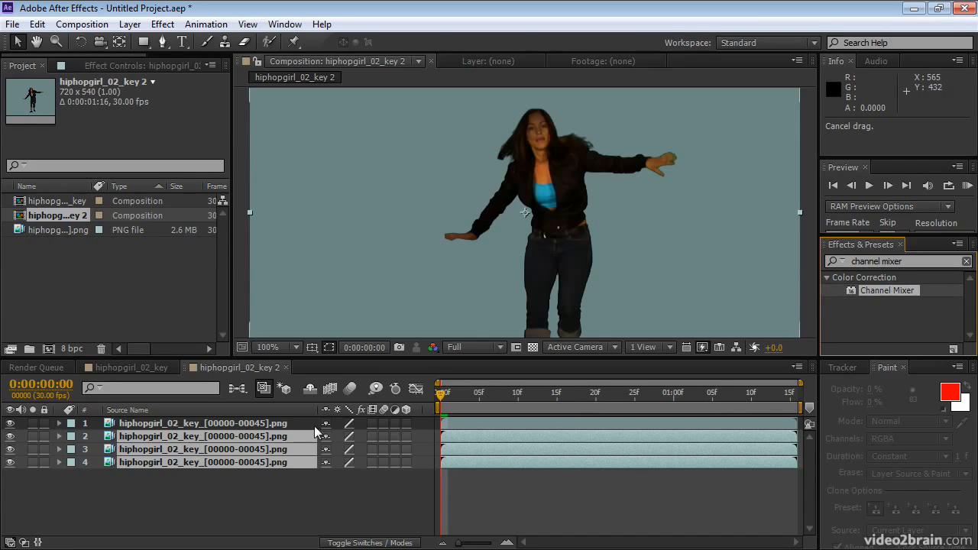
{"action": "double_click", "coordinate": [851, 289]}
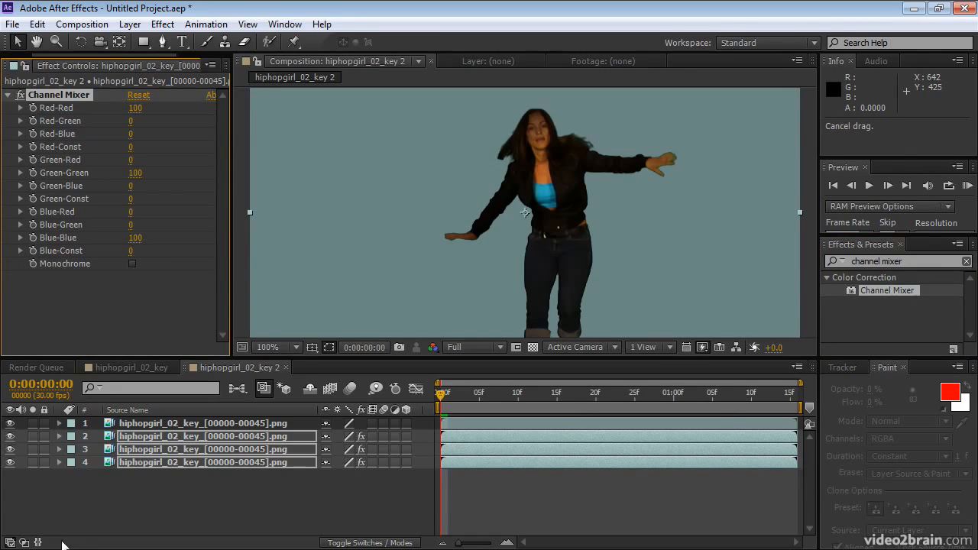
- On layer 2, set the Channel Mixer's Red-Red, Green-Green and Blue-Blue values to 0
{"action": "left_click", "coordinate": [131, 501]}
{"action": "left_click", "coordinate": [130, 436]}
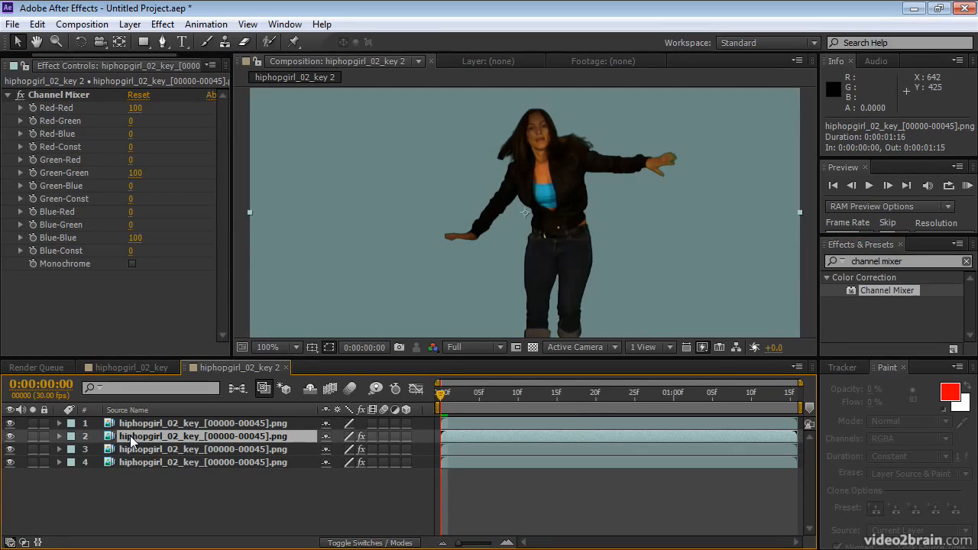
{"action": "left_click", "coordinate": [136, 109]}
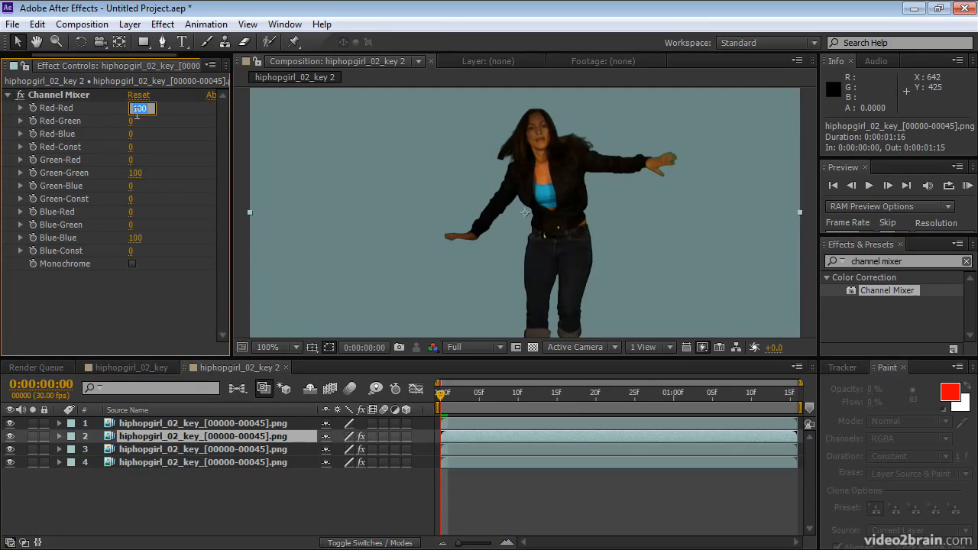
{"action": "type", "text": "0"}
{"action": "left_click", "coordinate": [135, 172]}
{"action": "type", "text": "0"}
{"action": "left_click", "coordinate": [135, 239]}
{"action": "type", "text": "0"}
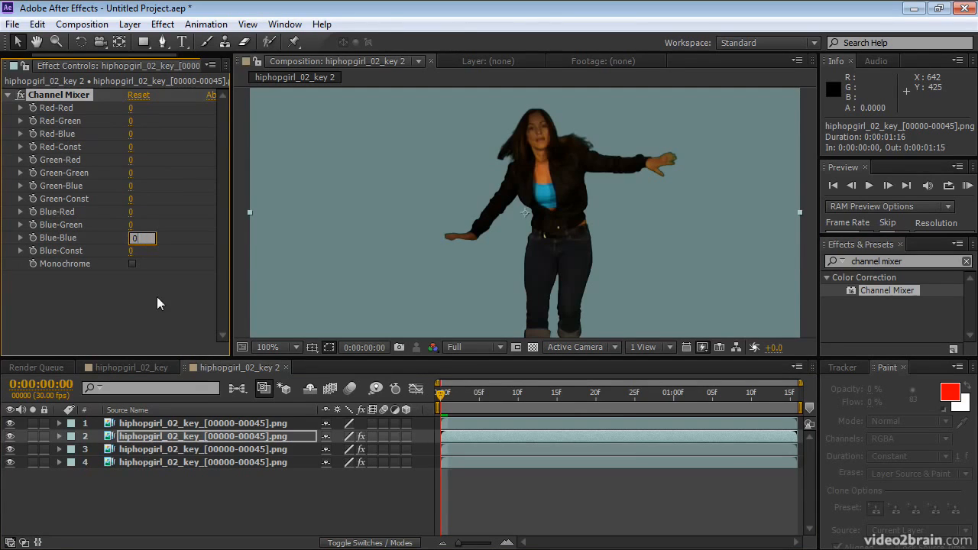
{"action": "left_click", "coordinate": [156, 303]}
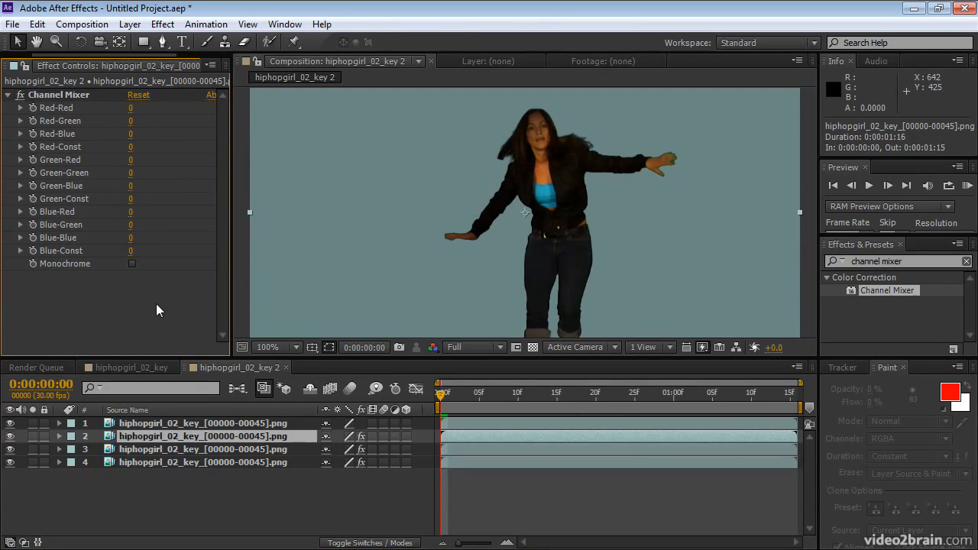
- Set Red-Red, Red-Green and Red-Blue to 100 in layer 2's Channel Mixer
{"action": "left_click", "coordinate": [131, 111]}
{"action": "type", "text": "100"}
{"action": "key", "text": "Tab"}
{"action": "type", "text": "1"}
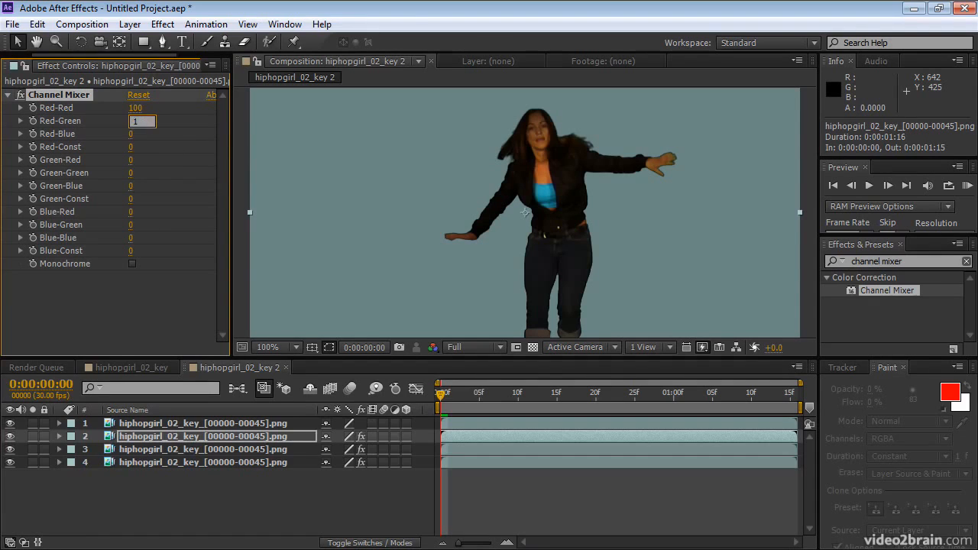
{"action": "type", "text": "00"}
{"action": "left_click", "coordinate": [134, 138]}
{"action": "type", "text": "100"}
{"action": "left_click", "coordinate": [107, 302]}
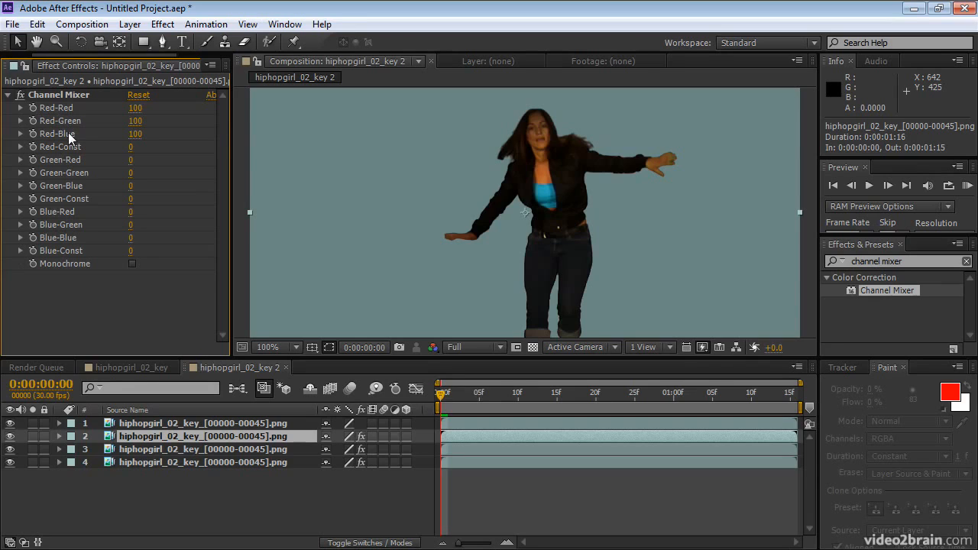
- On layer 3, set the Channel Mixer's Red-Red and Blue-Blue values to 0
{"action": "left_click", "coordinate": [151, 450]}
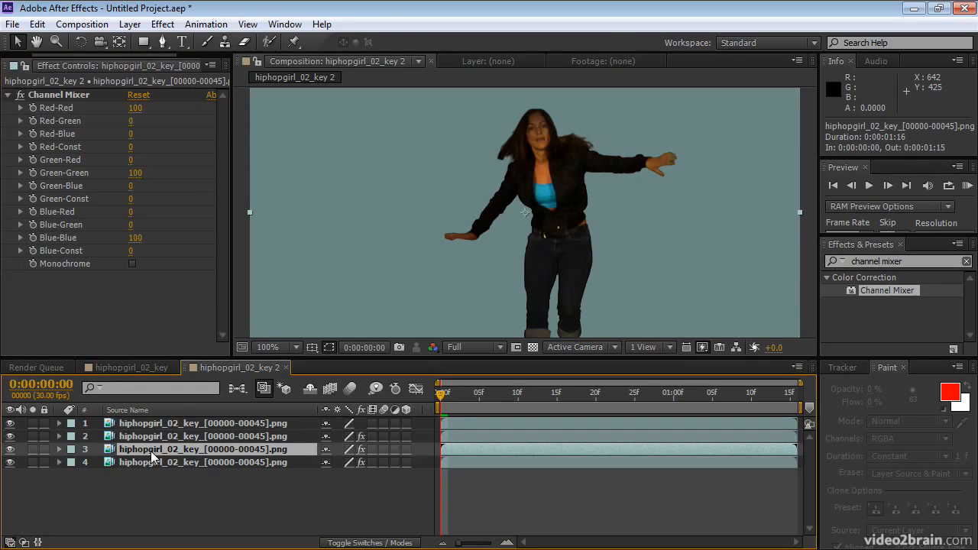
{"action": "left_click", "coordinate": [138, 109]}
{"action": "type", "text": "0"}
{"action": "left_click", "coordinate": [141, 239]}
{"action": "type", "text": "0"}
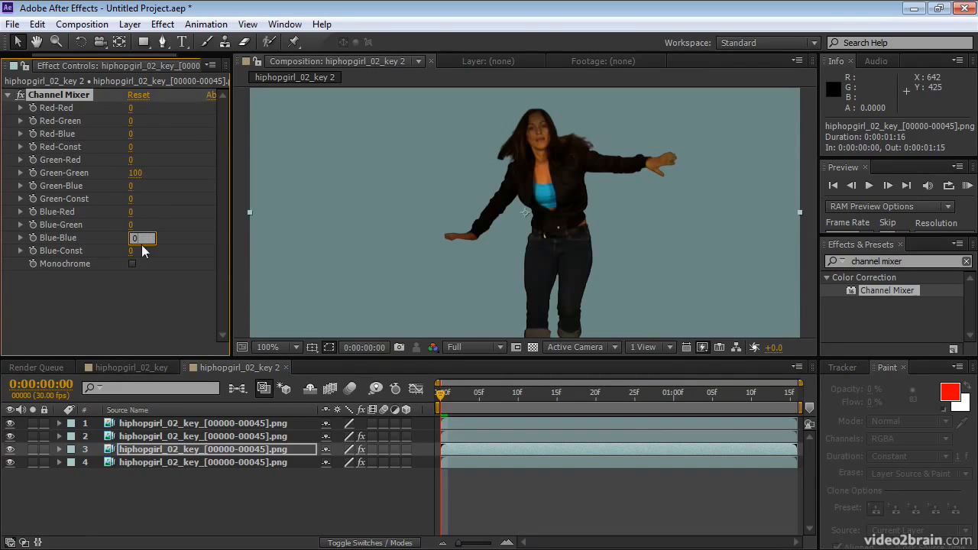
{"action": "left_click", "coordinate": [146, 290]}
- Set Green-Red and Green-Blue to 100 in layer 3's Channel Mixer
{"action": "left_click", "coordinate": [133, 161]}
{"action": "type", "text": "100"}
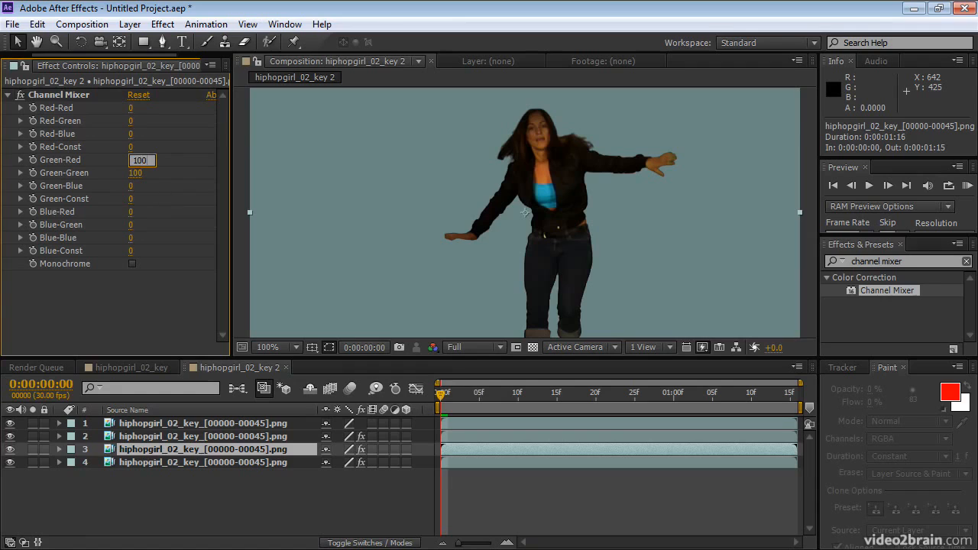
{"action": "left_click", "coordinate": [133, 185]}
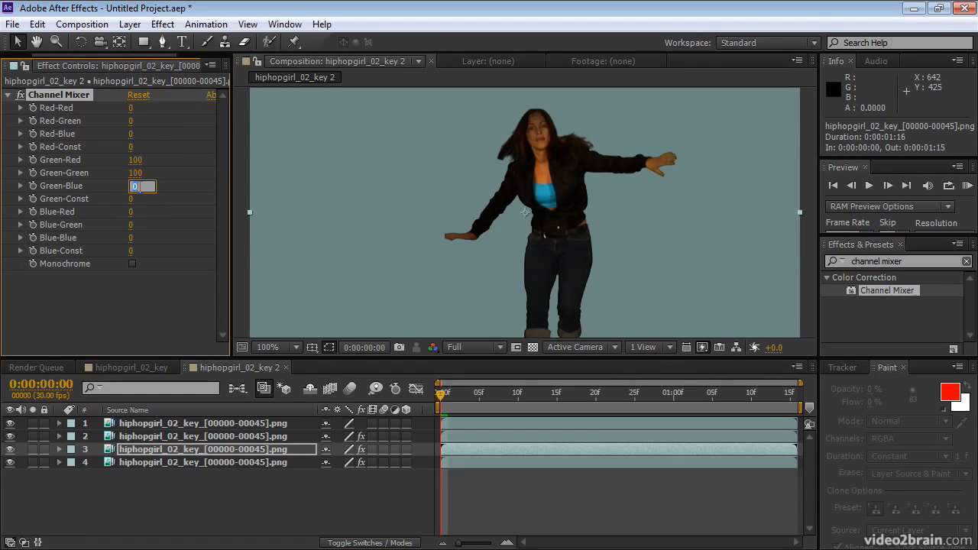
{"action": "type", "text": "100"}
{"action": "left_click", "coordinate": [145, 307]}
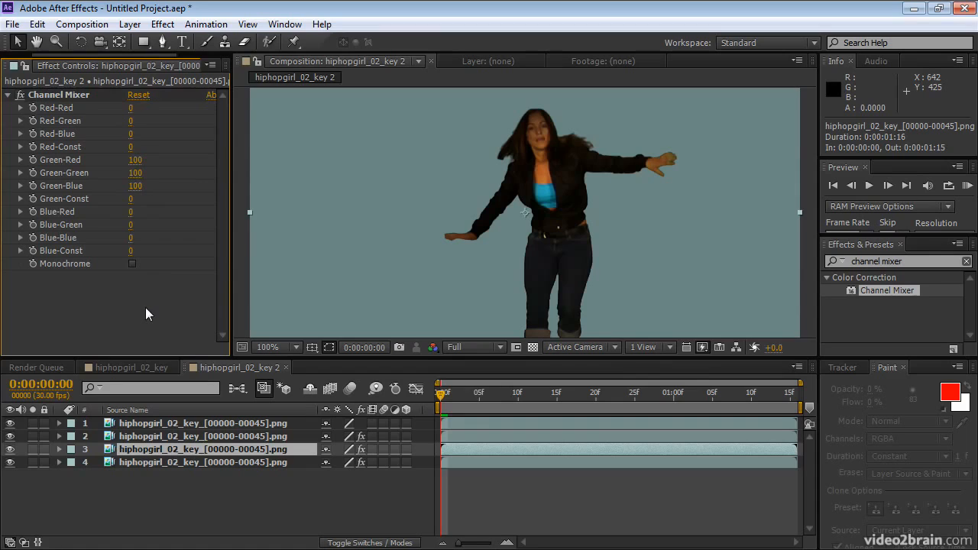
- On layer 4, set the Channel Mixer's Red-Red and Green-Green values to 0
{"action": "left_click", "coordinate": [141, 461]}
{"action": "left_click", "coordinate": [135, 109]}
{"action": "type", "text": "0"}
{"action": "left_click", "coordinate": [141, 173]}
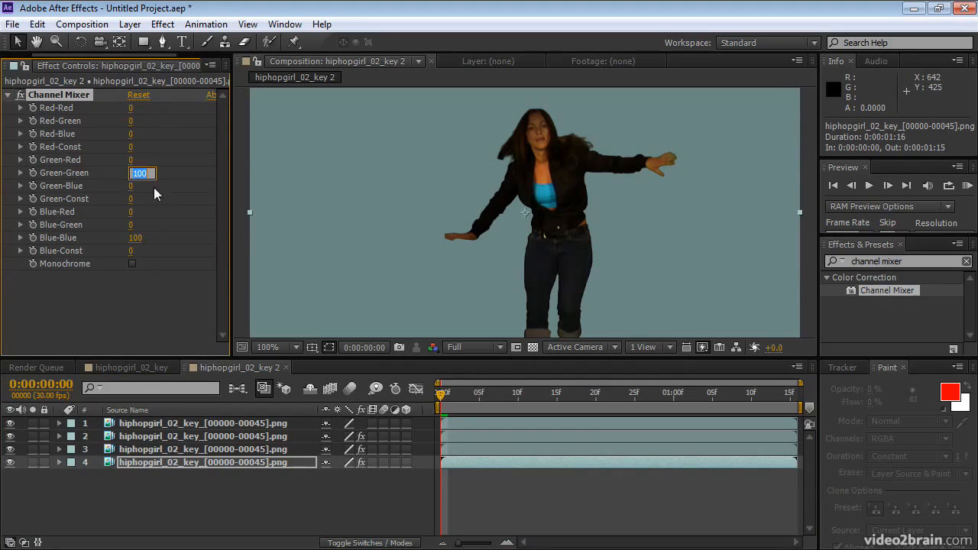
- Set Blue-Green and Blue-Red to 100 in layer 4's Channel Mixer
{"action": "left_click", "coordinate": [133, 226]}
{"action": "type", "text": "100"}
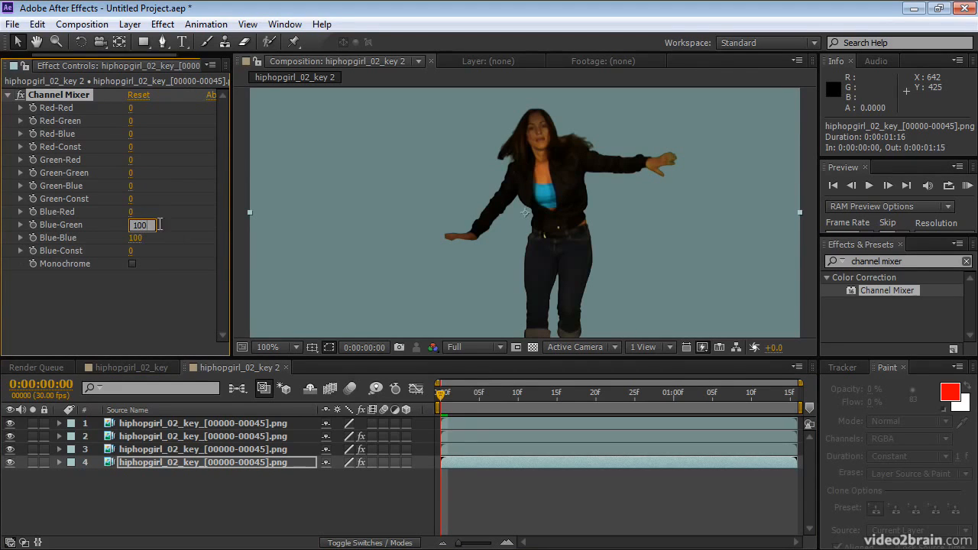
{"action": "left_click", "coordinate": [133, 212]}
{"action": "type", "text": "100"}
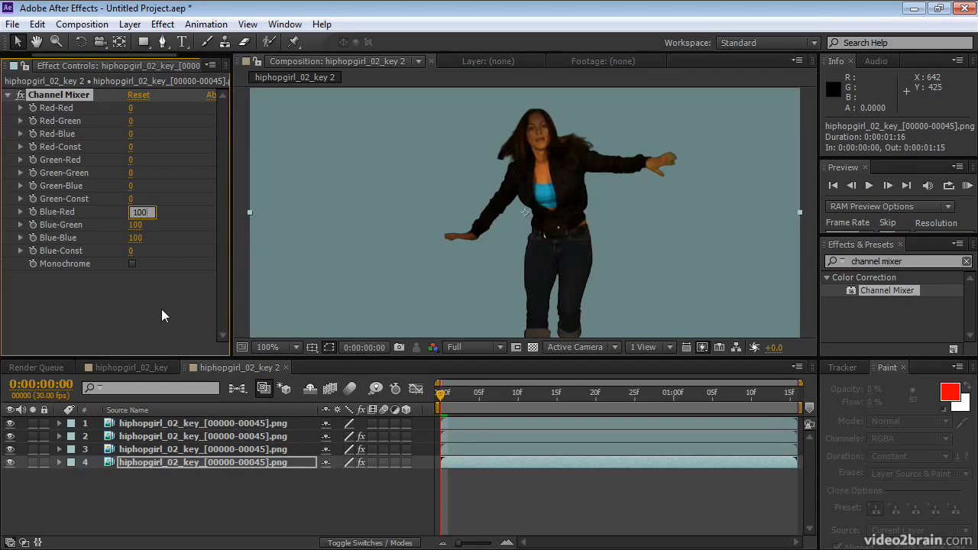
{"action": "key", "text": "Return"}
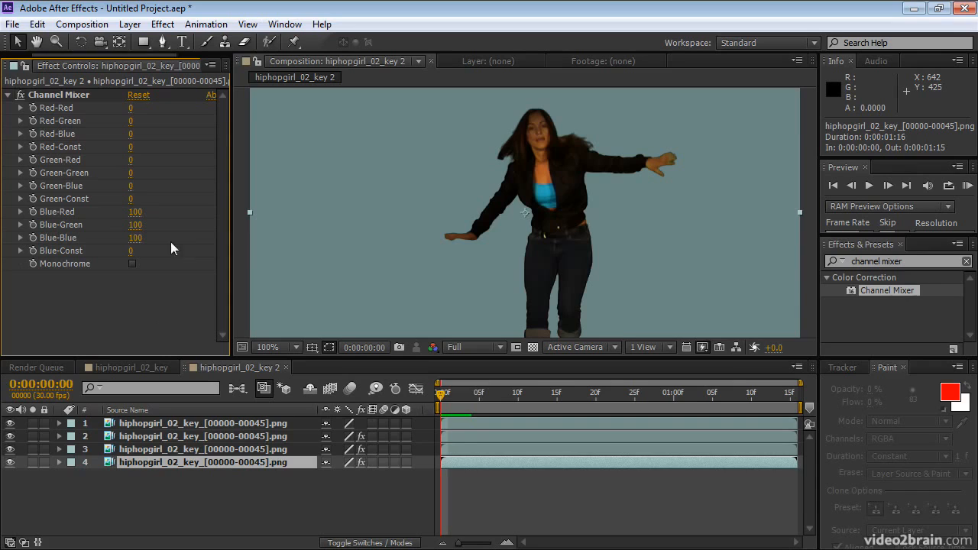
- Hide layers 1, 2 and 3 one after another to check the tint of each layer beneath, and show them all again
{"action": "left_click", "coordinate": [10, 423]}
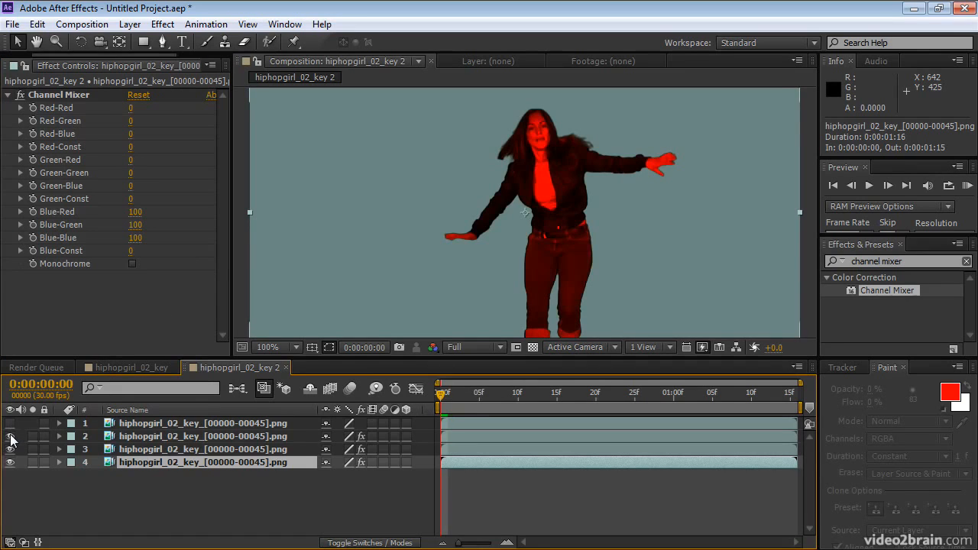
{"action": "left_click", "coordinate": [10, 437]}
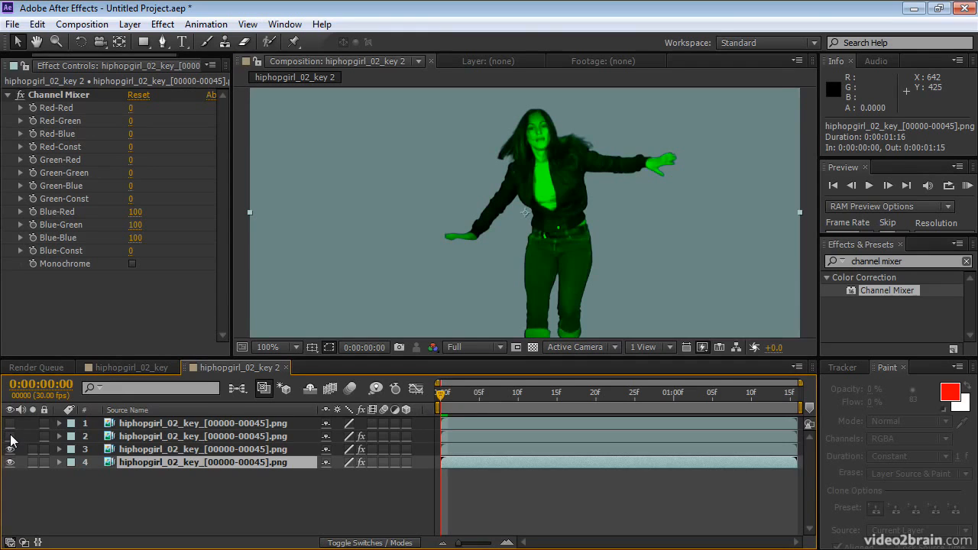
{"action": "left_click", "coordinate": [11, 451]}
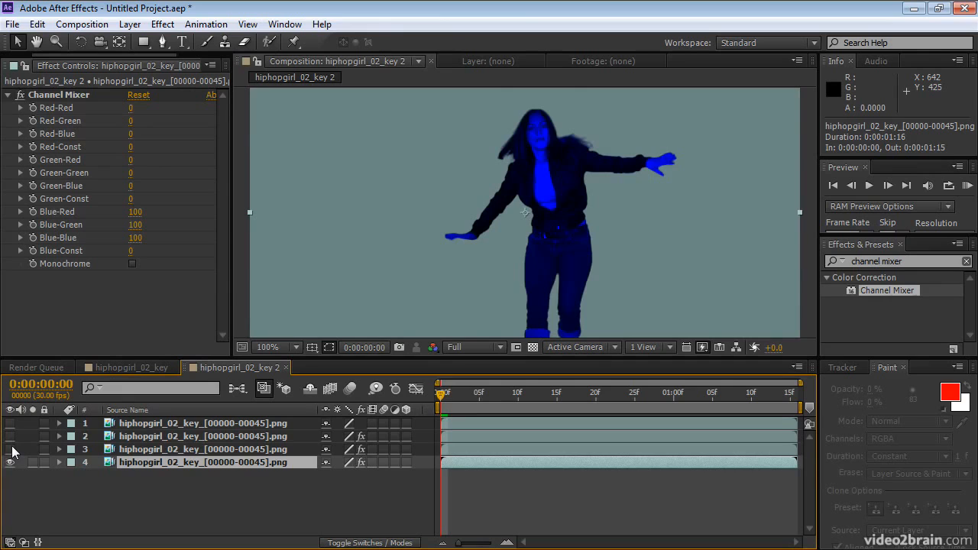
{"action": "left_click_drag", "start_coordinate": [10, 449], "coordinate": [10, 423]}
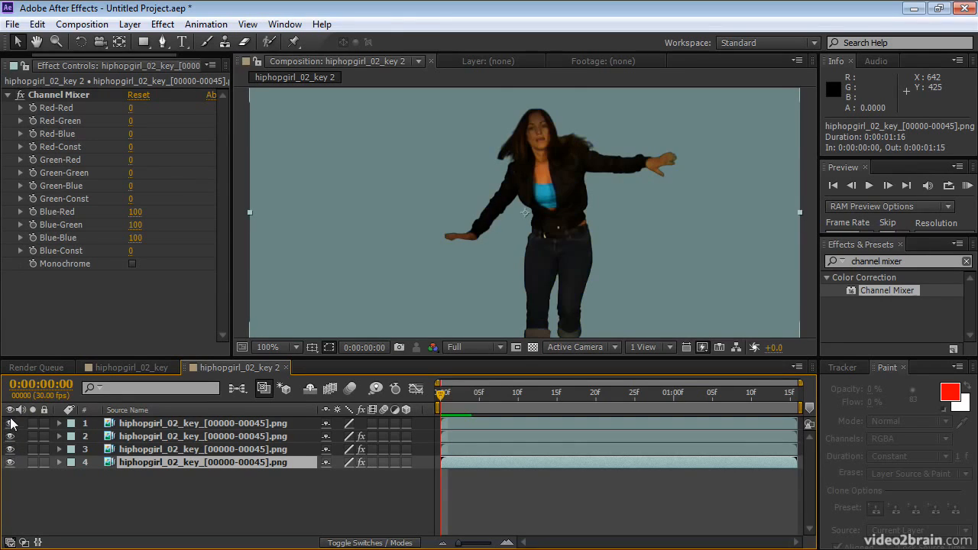
- Shift layer 2 so that it starts one frame in, at 0:00:00:01
{"action": "left_click", "coordinate": [463, 435]}
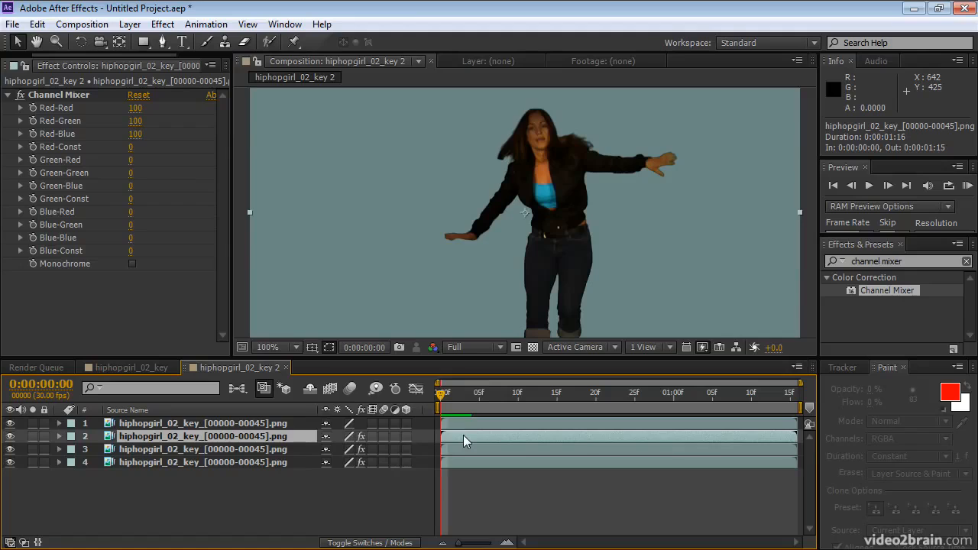
{"action": "key", "text": "Page_Down"}
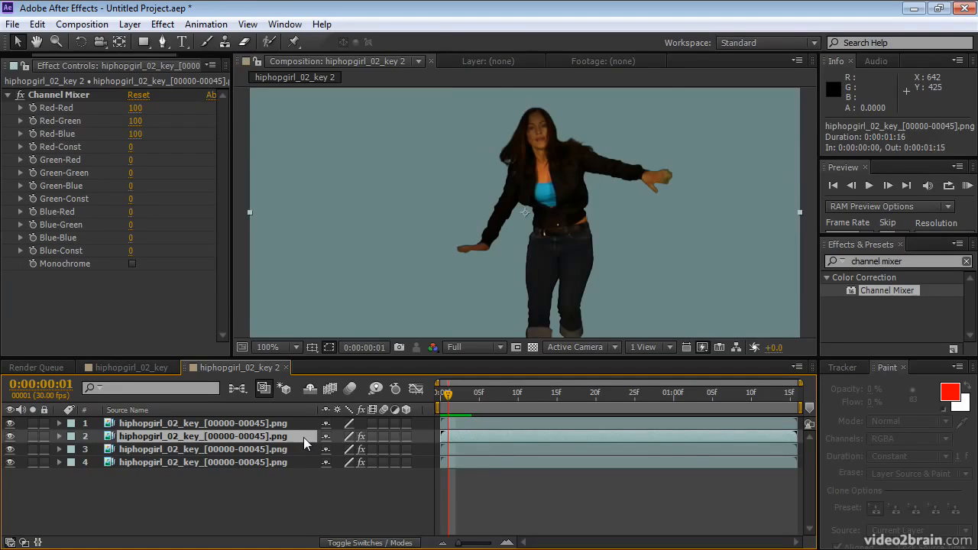
{"action": "key", "text": "bracketleft"}
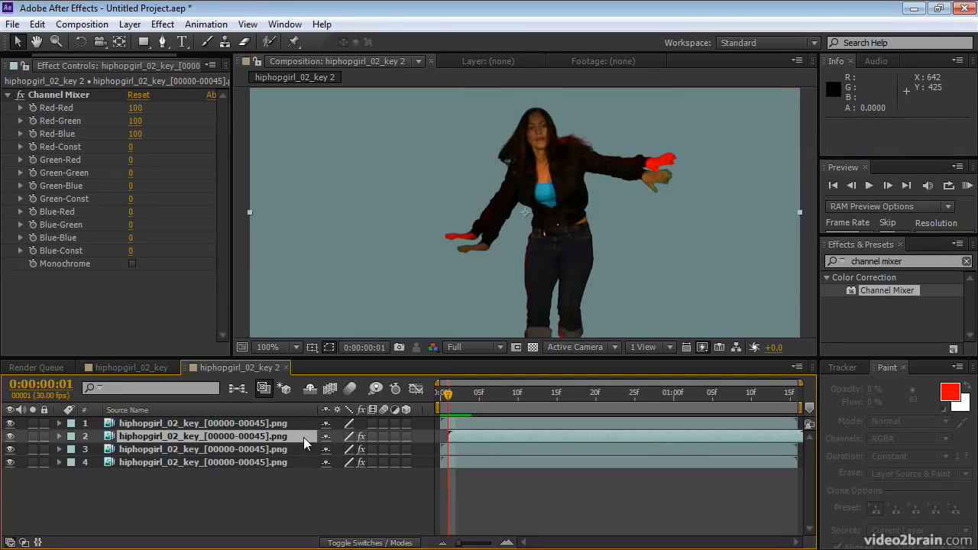
- Shift layer 3 so that it starts at 0:00:00:03
{"action": "left_click", "coordinate": [481, 451]}
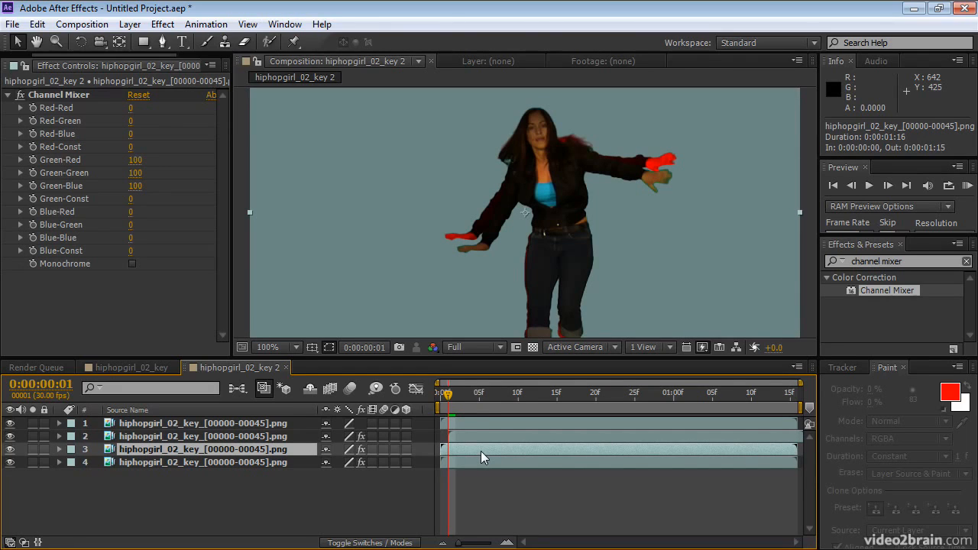
{"action": "key", "text": "Page_Down"}
{"action": "key", "text": "Page_Down"}
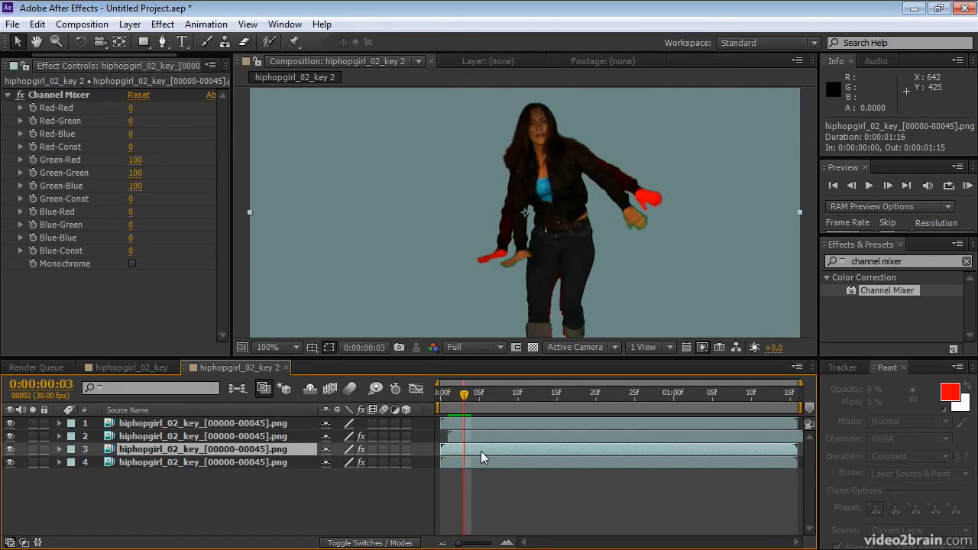
{"action": "key", "text": "bracketleft"}
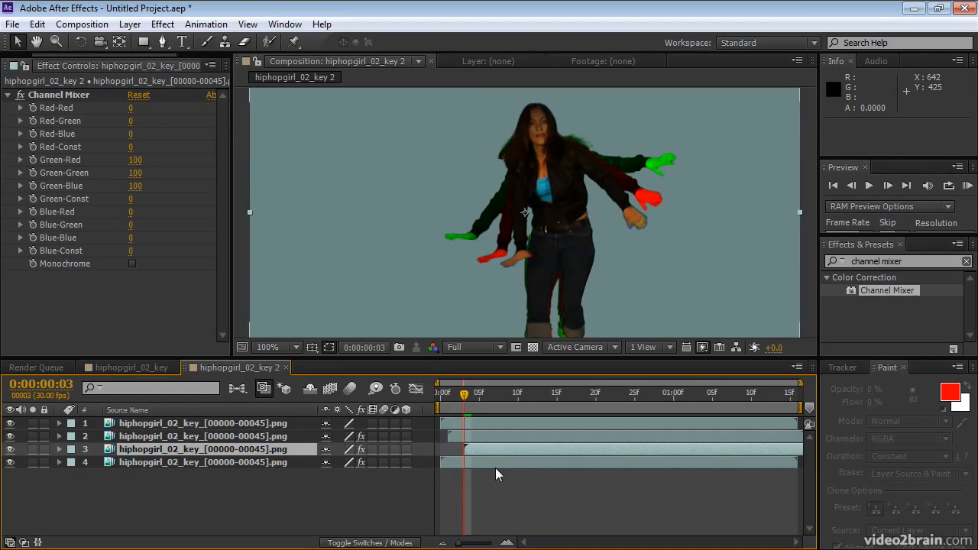
- Shift layer 4 so that it starts at 0:00:00:04
{"action": "left_click", "coordinate": [497, 463]}
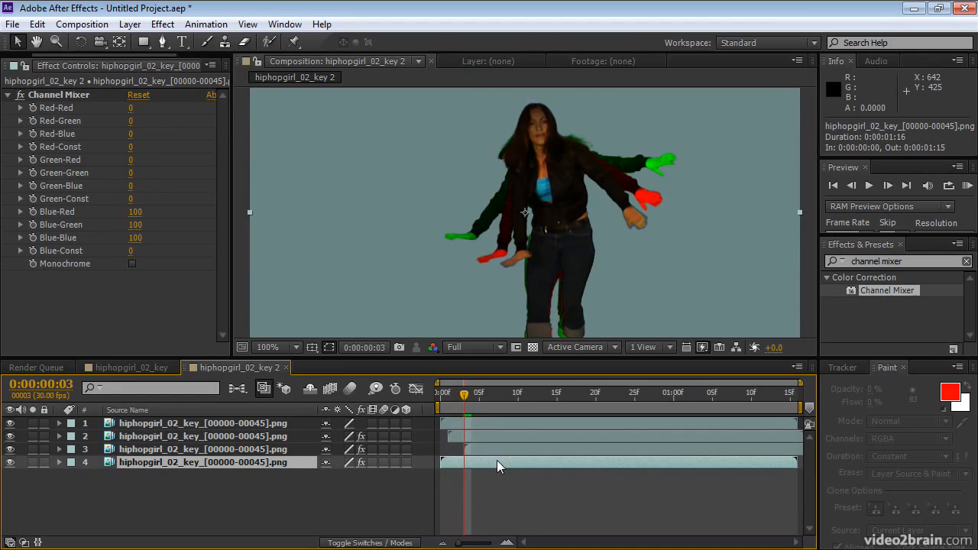
{"action": "key", "text": "Page_Down"}
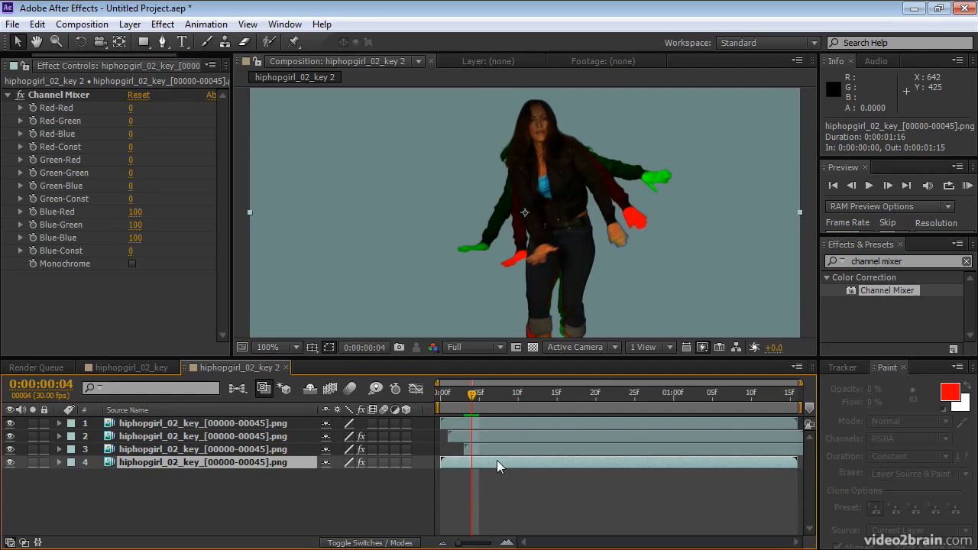
{"action": "key", "text": "bracketleft"}
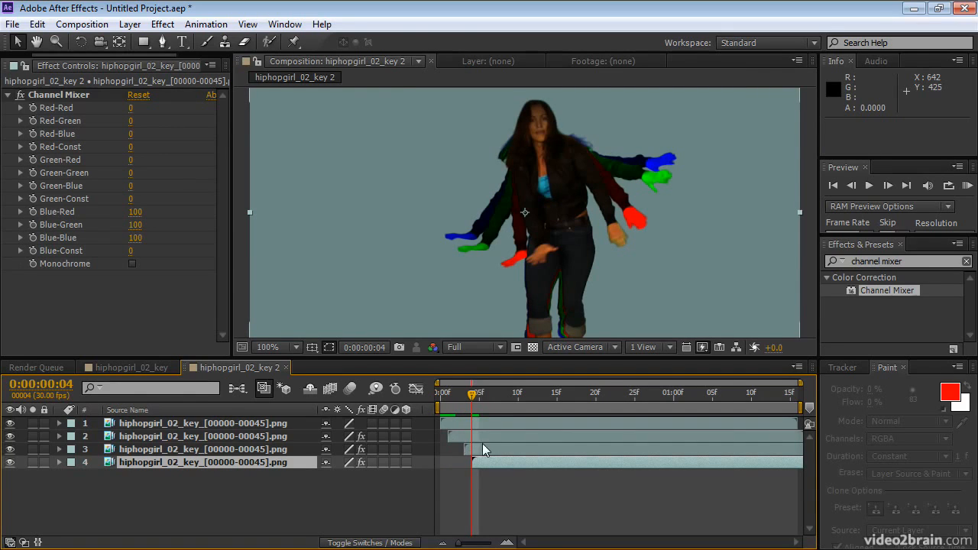
- Move layer 3's start to 0:00:00:02, one frame after layer 2
{"action": "left_click", "coordinate": [484, 451]}
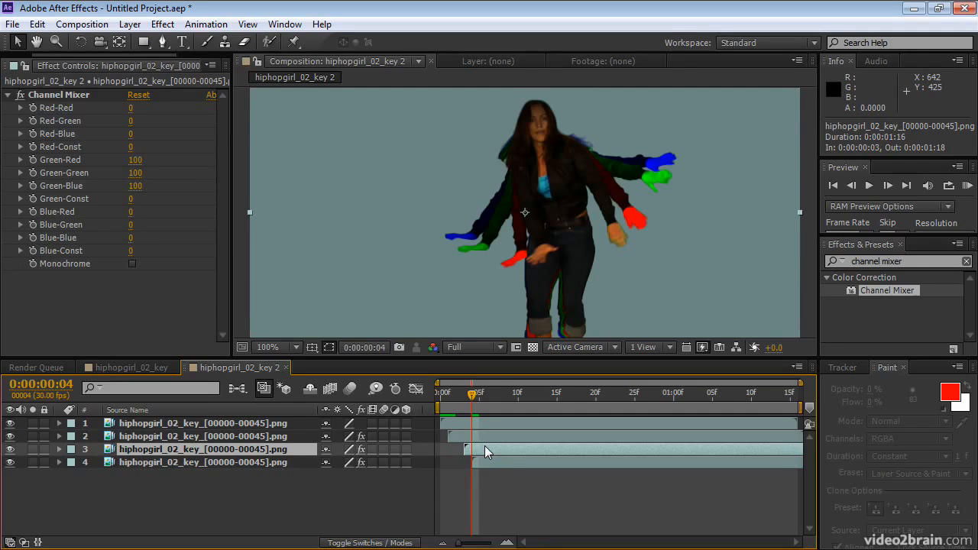
{"action": "key", "text": "Page_Up"}
{"action": "key", "text": "Page_Up"}
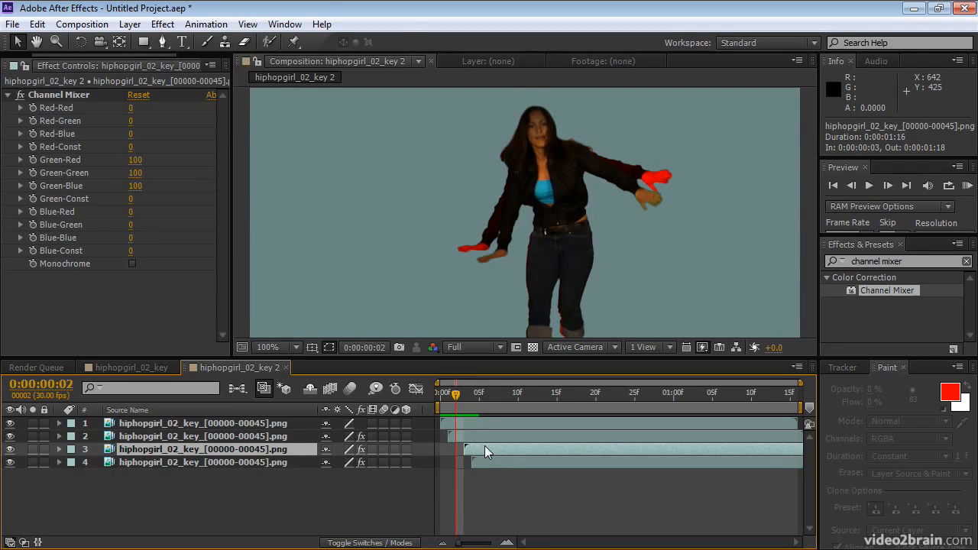
{"action": "key", "text": "bracketleft"}
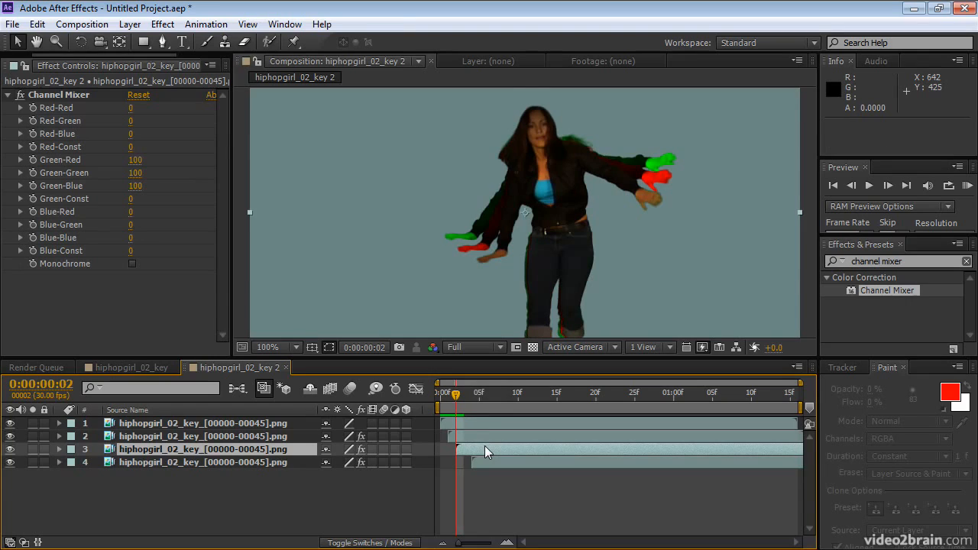
- Move layer 4's start to 0:00:00:03, one frame after layer 3, and play a RAM preview of the trail
{"action": "key", "text": "Page_Down"}
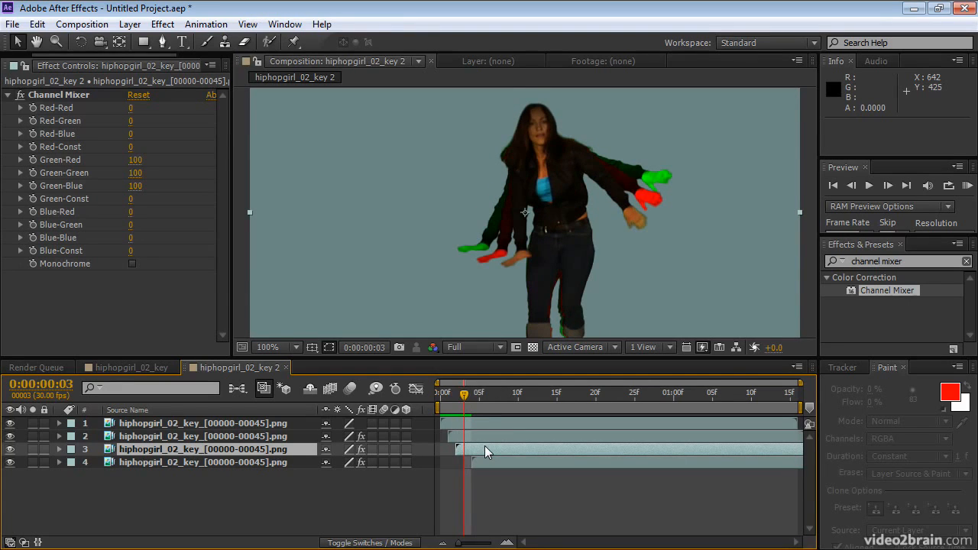
{"action": "key", "text": "bracketleft"}
{"action": "left_click", "coordinate": [481, 463]}
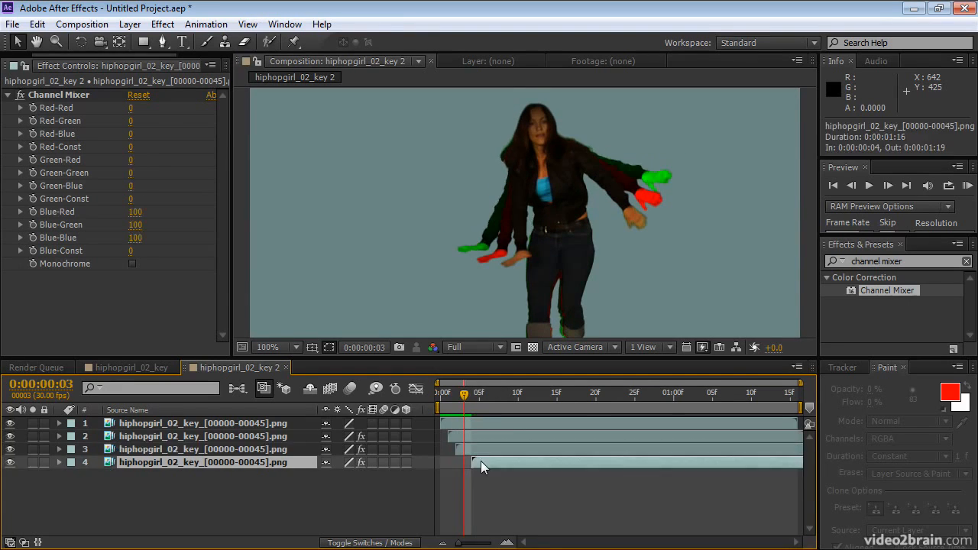
{"action": "key", "text": "bracketleft"}
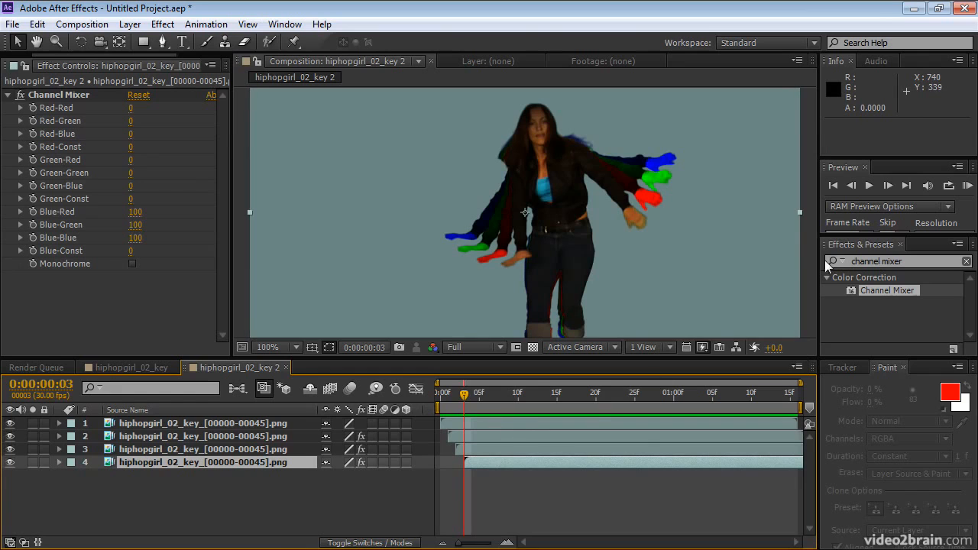
{"action": "left_click", "coordinate": [966, 186]}
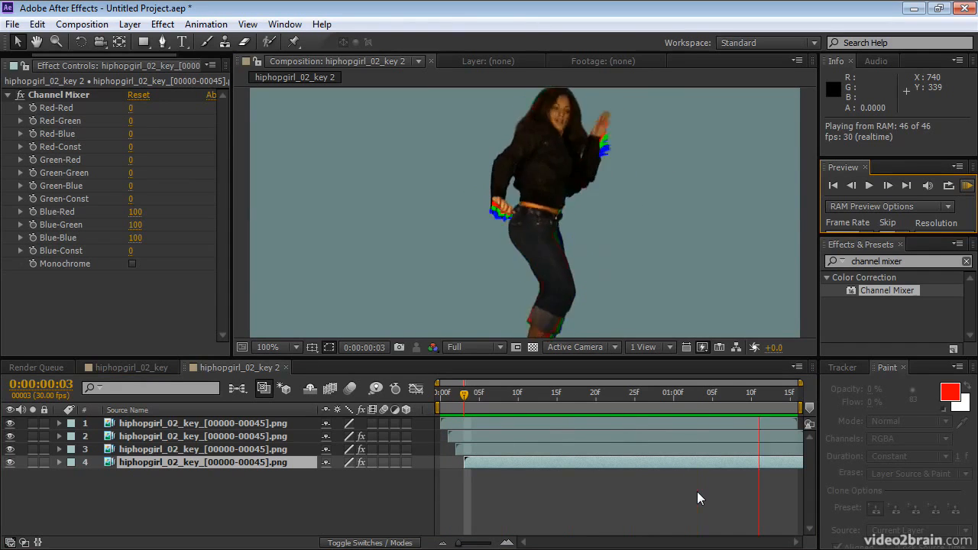
{"action": "left_click", "coordinate": [967, 186]}
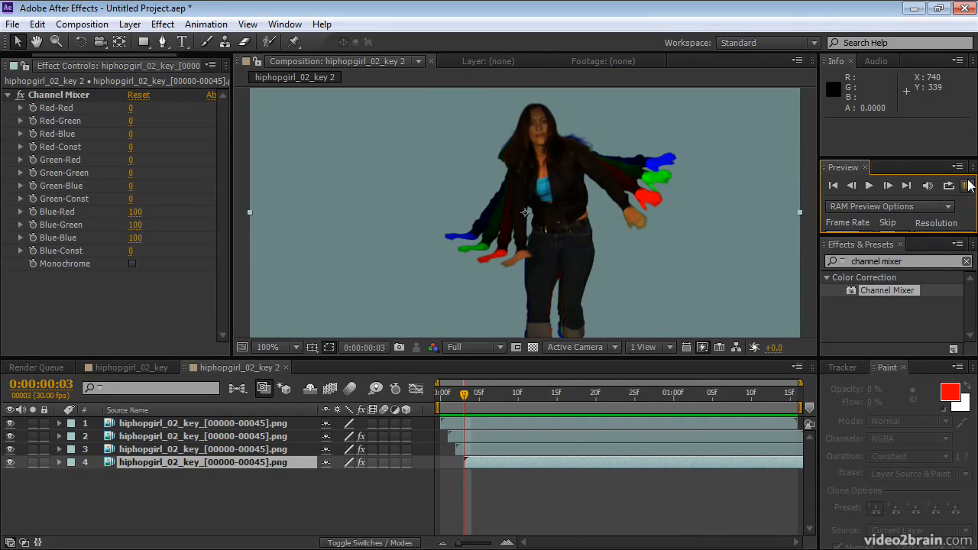
- Set Red-Const to 100 in the Channel Mixer of layer 2, the red copy
{"action": "left_click", "coordinate": [257, 436]}
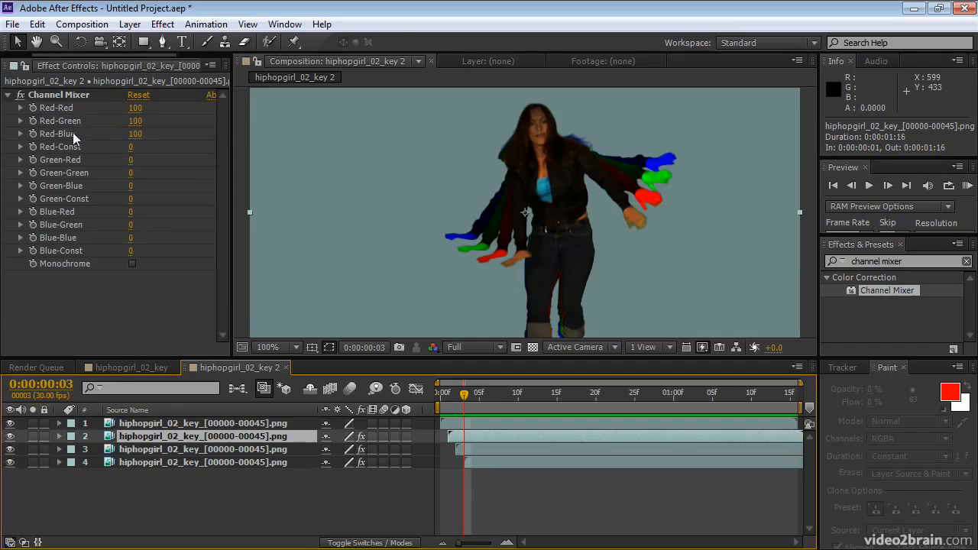
{"action": "left_click", "coordinate": [131, 150]}
{"action": "type", "text": "100"}
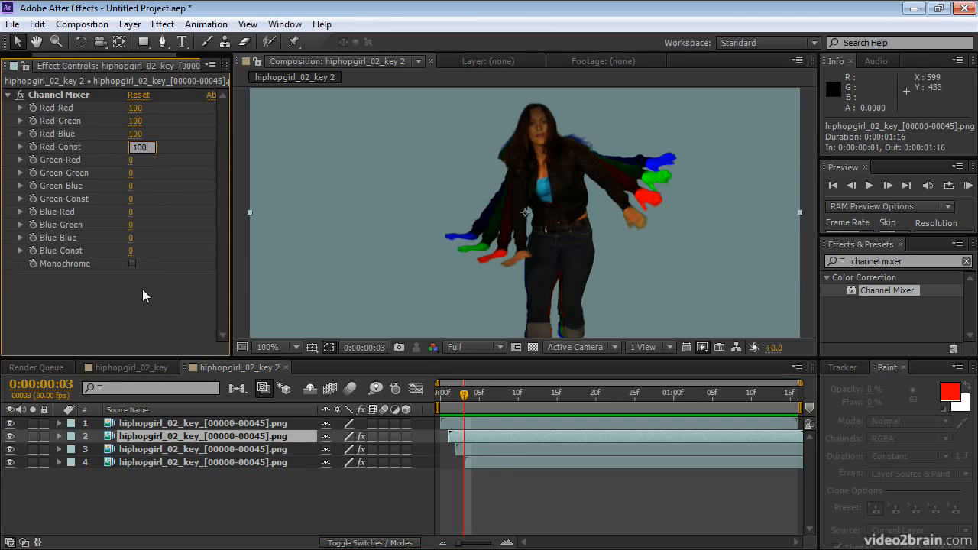
{"action": "key", "text": "Return"}
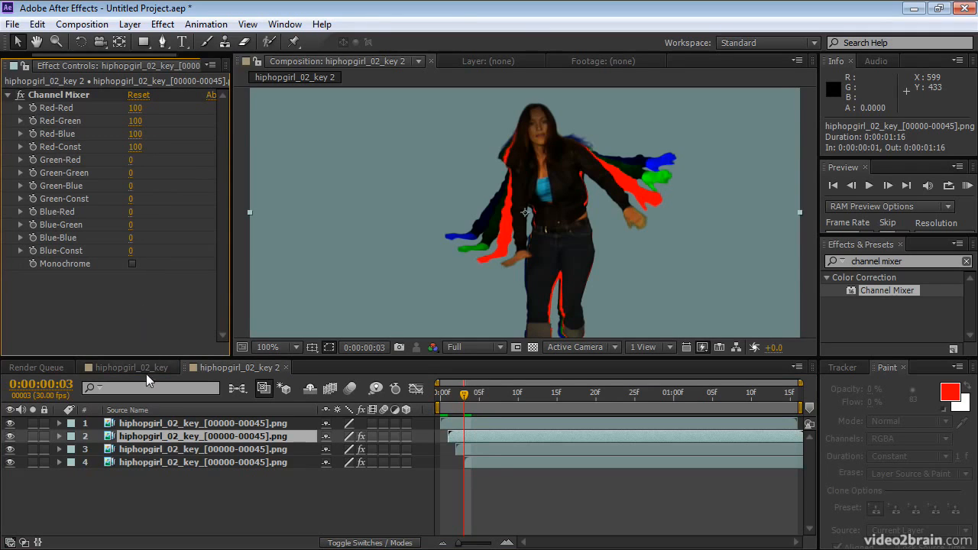
- Set Green-Const to 100 in the Channel Mixer of layer 3, the green copy
{"action": "left_click", "coordinate": [148, 449]}
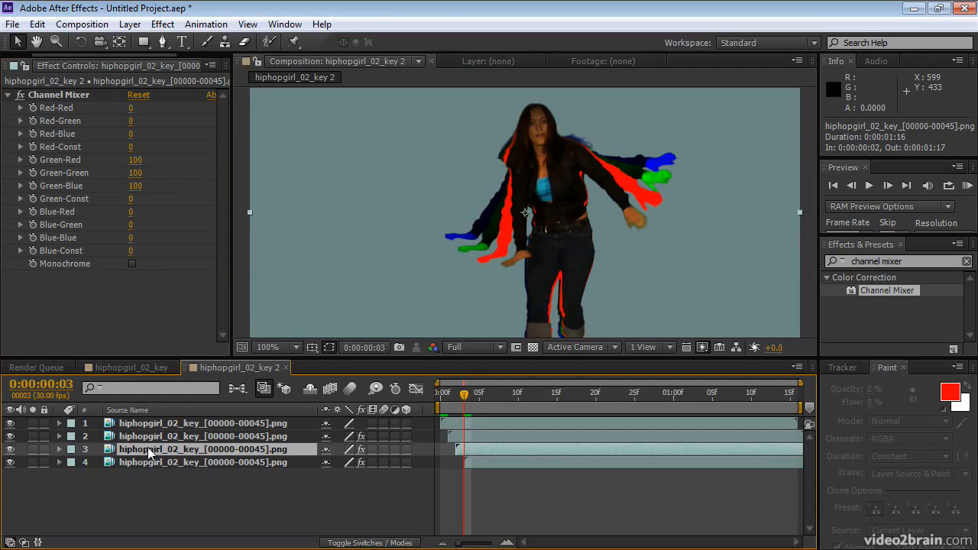
{"action": "left_click", "coordinate": [131, 198]}
{"action": "type", "text": "100"}
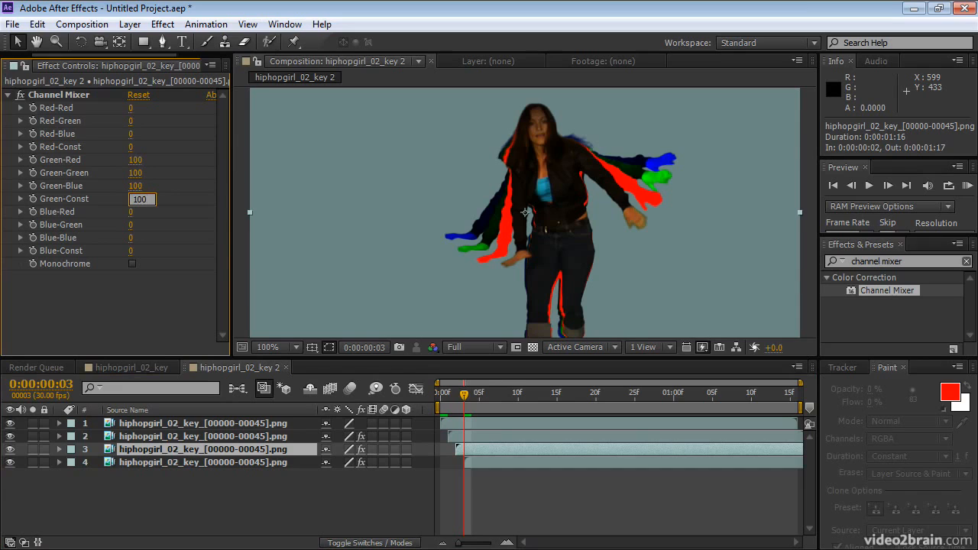
{"action": "key", "text": "Return"}
- Set Blue-Const to 100 in layer 4's Channel Mixer and play a RAM preview of the solid-color trails
{"action": "left_click", "coordinate": [165, 461]}
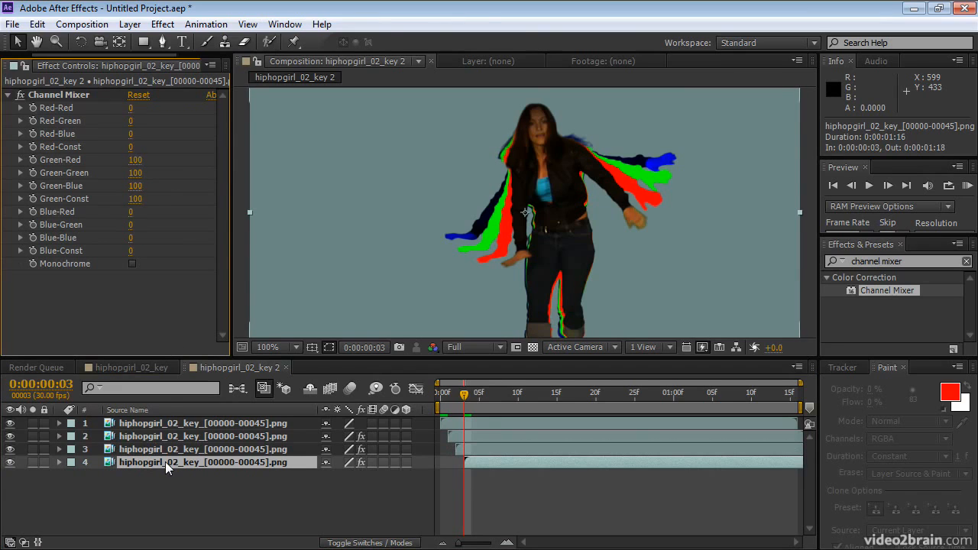
{"action": "left_click", "coordinate": [132, 250]}
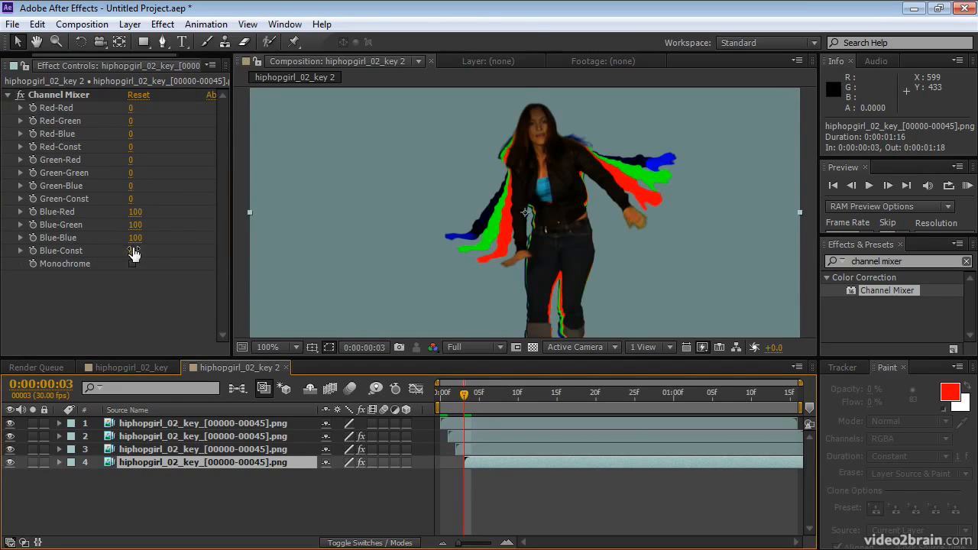
{"action": "type", "text": "100"}
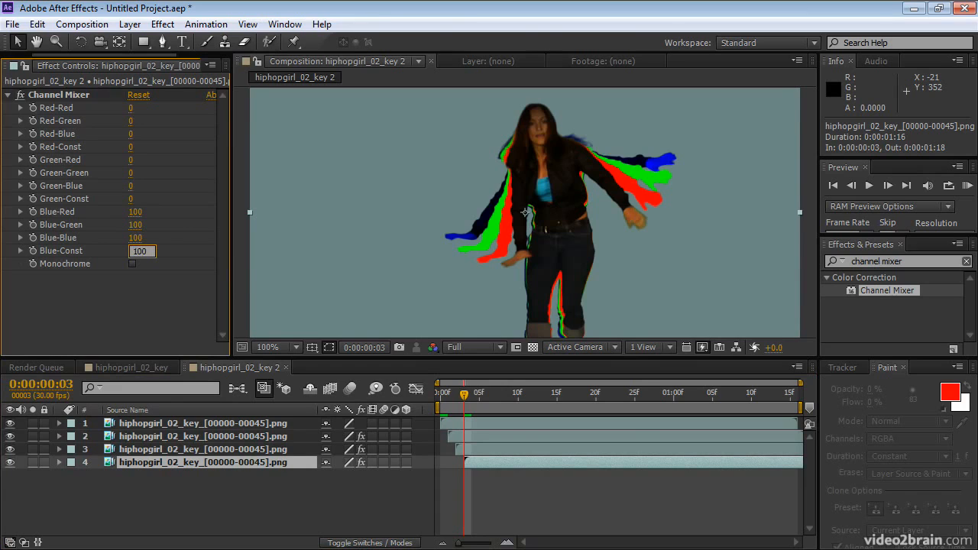
{"action": "key", "text": "Return"}
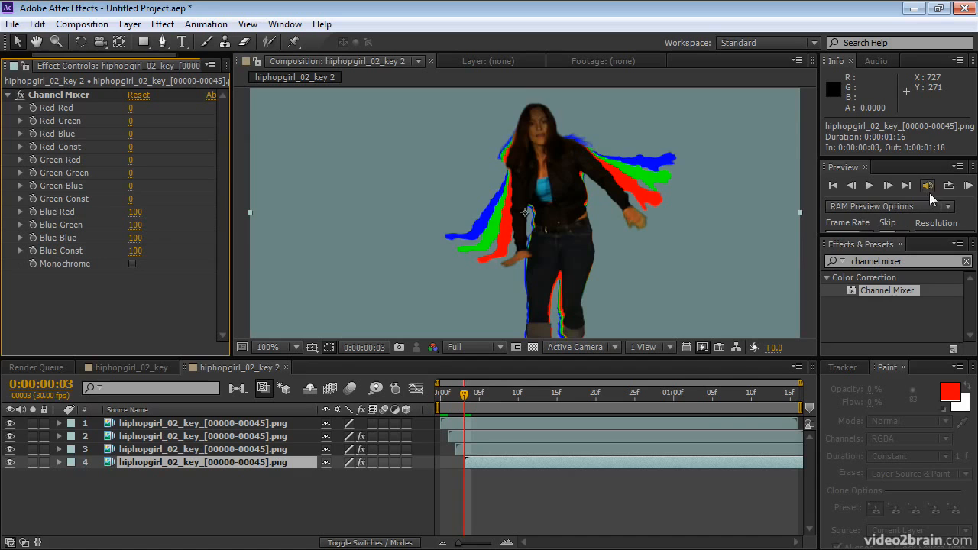
{"action": "left_click", "coordinate": [966, 187]}
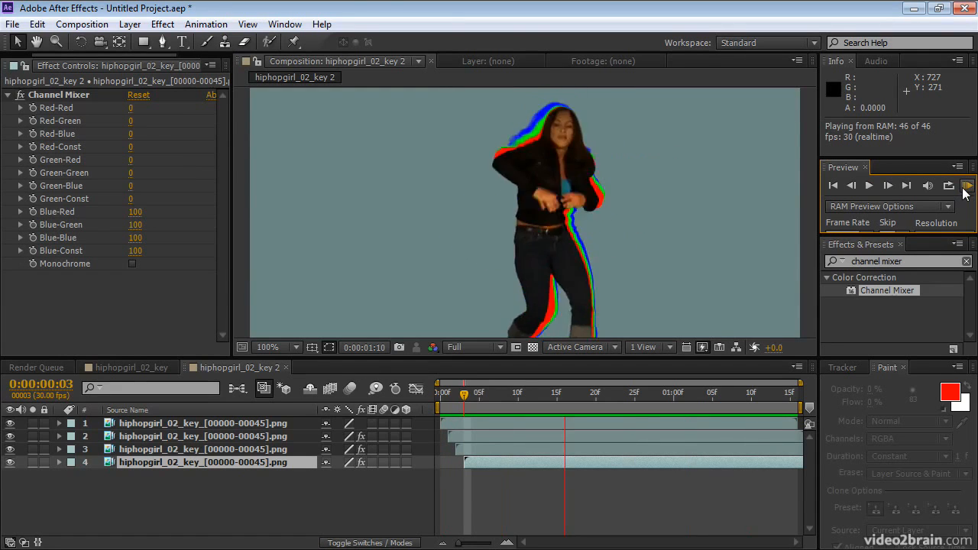
{"action": "left_click", "coordinate": [965, 188]}
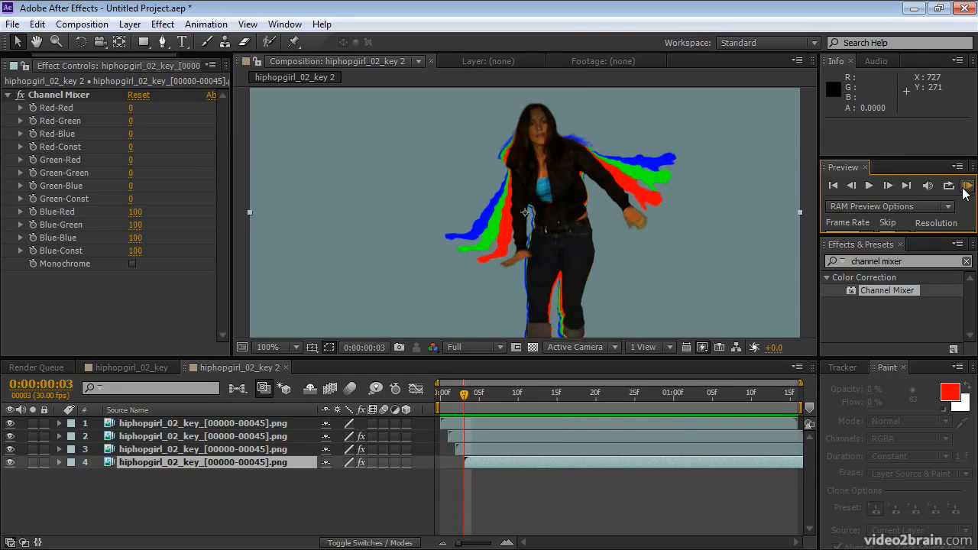